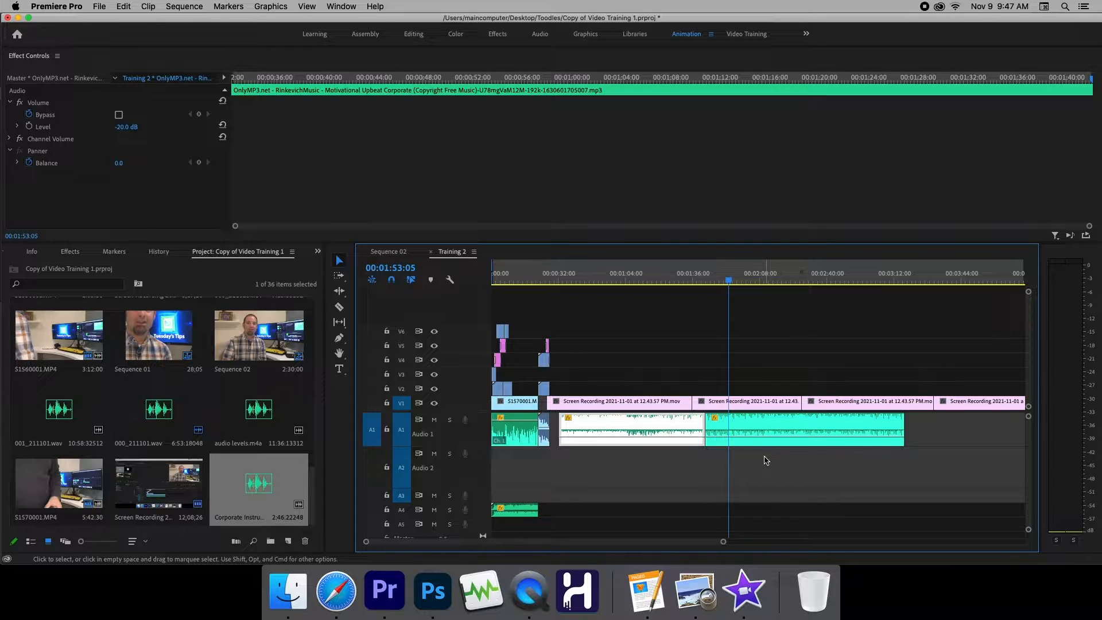
- Keyframe a fade-out on the first music clip, from -20 dB at 00:01:35:14 to silence at its end, and play it back
left_click(691, 280)
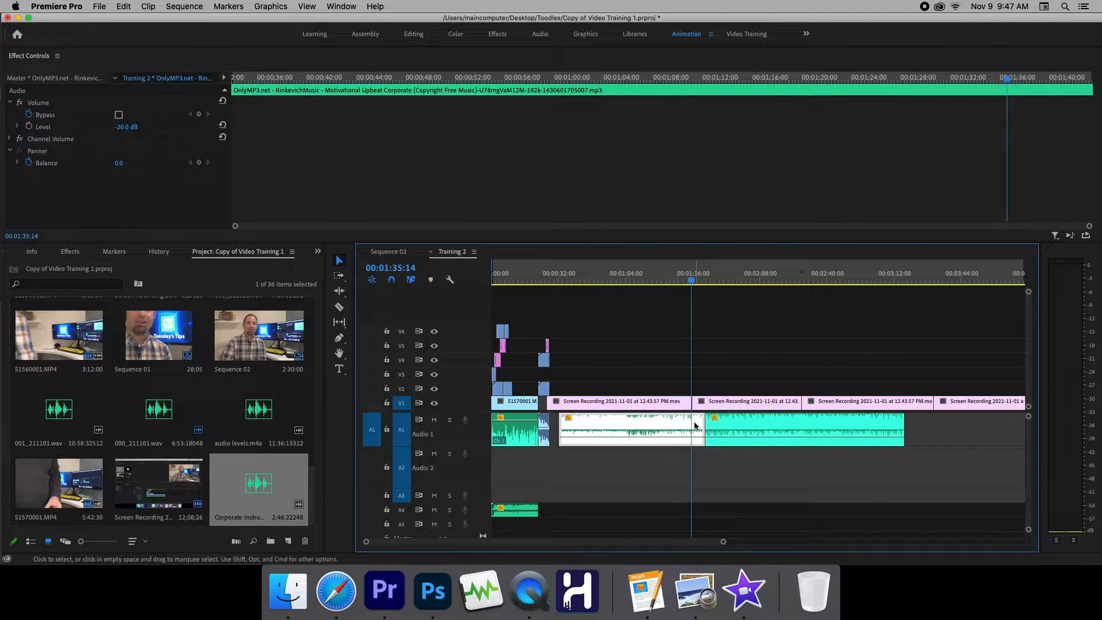
left_click(29, 126)
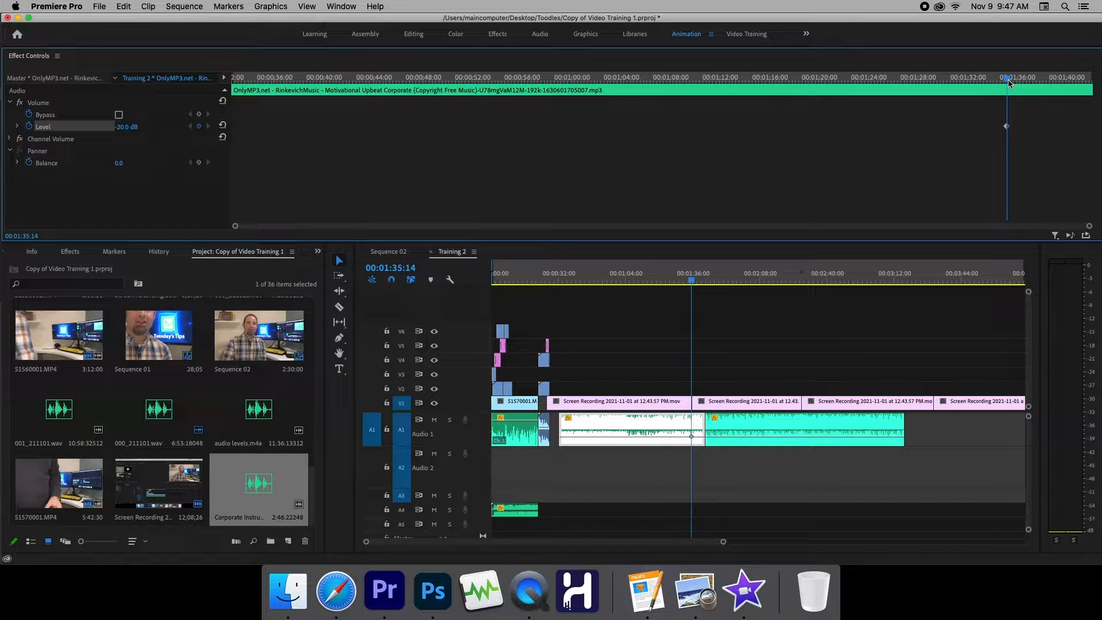
left_click_drag(1009, 83, 1089, 89)
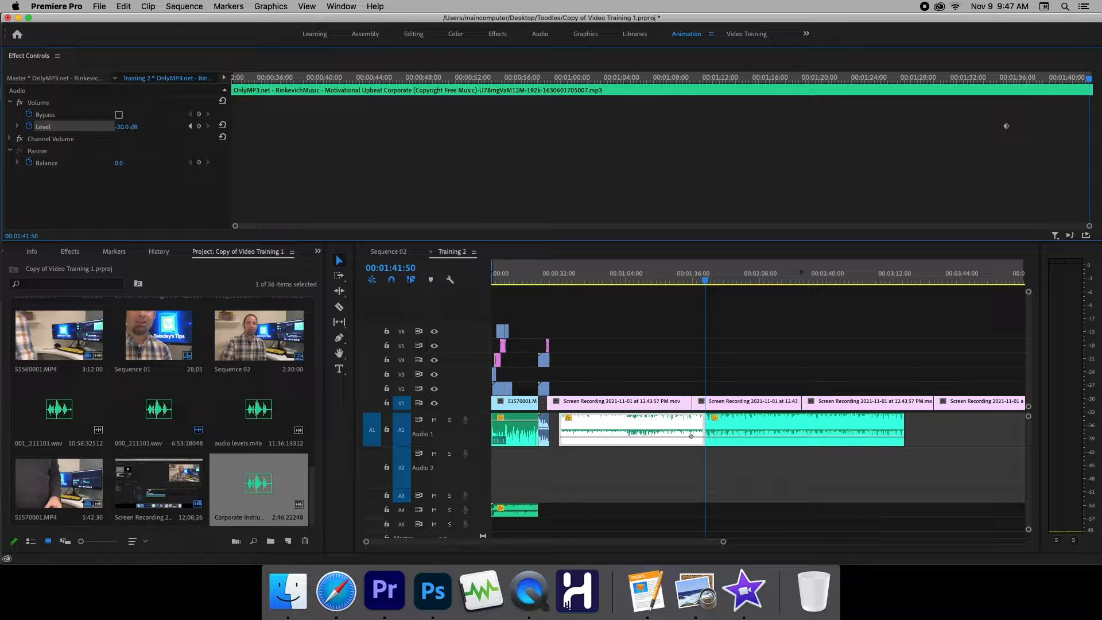
left_click_drag(128, 126, 143, 146)
left_click(1008, 80)
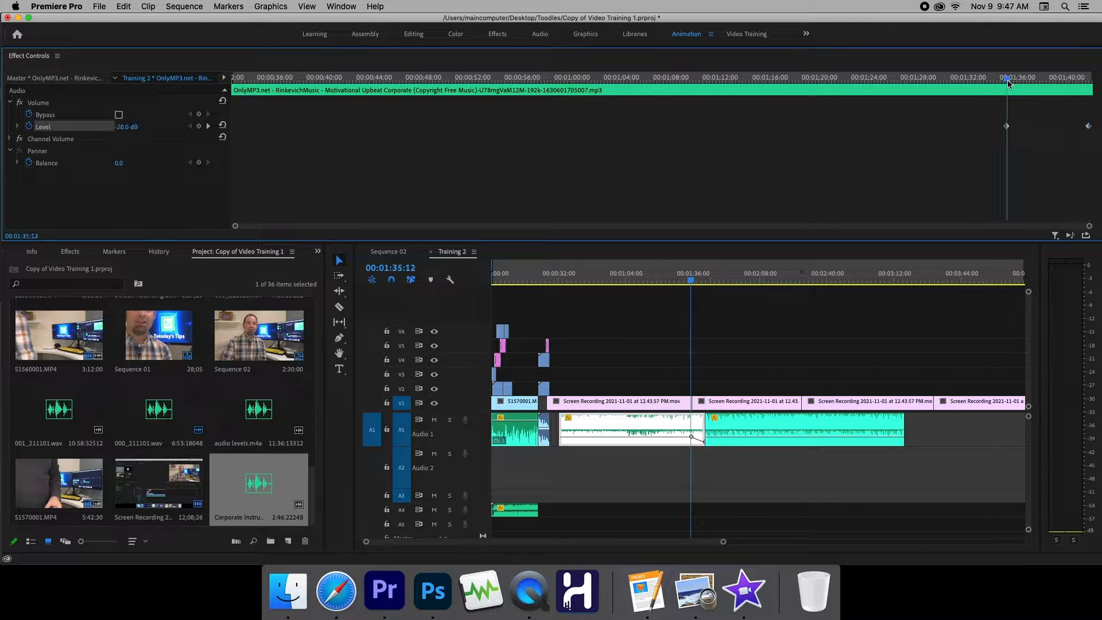
key("space")
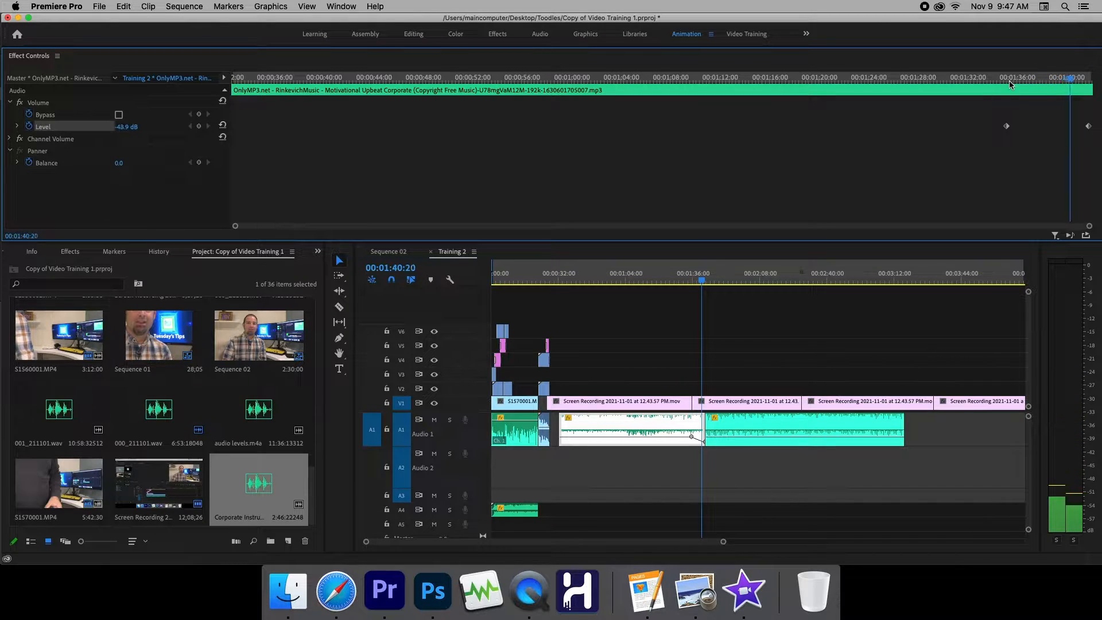
left_click(1011, 80)
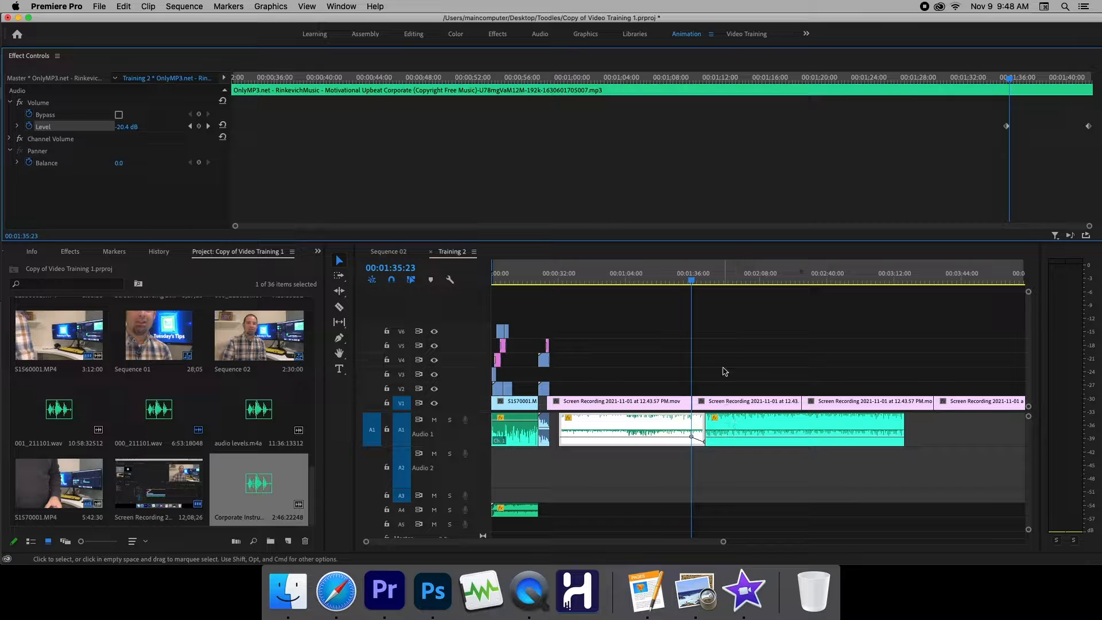
- Keyframe a fade-in on the second music clip, from silence at its start to -20 dB at 00:01:49:11
left_click(721, 278)
left_click(723, 282)
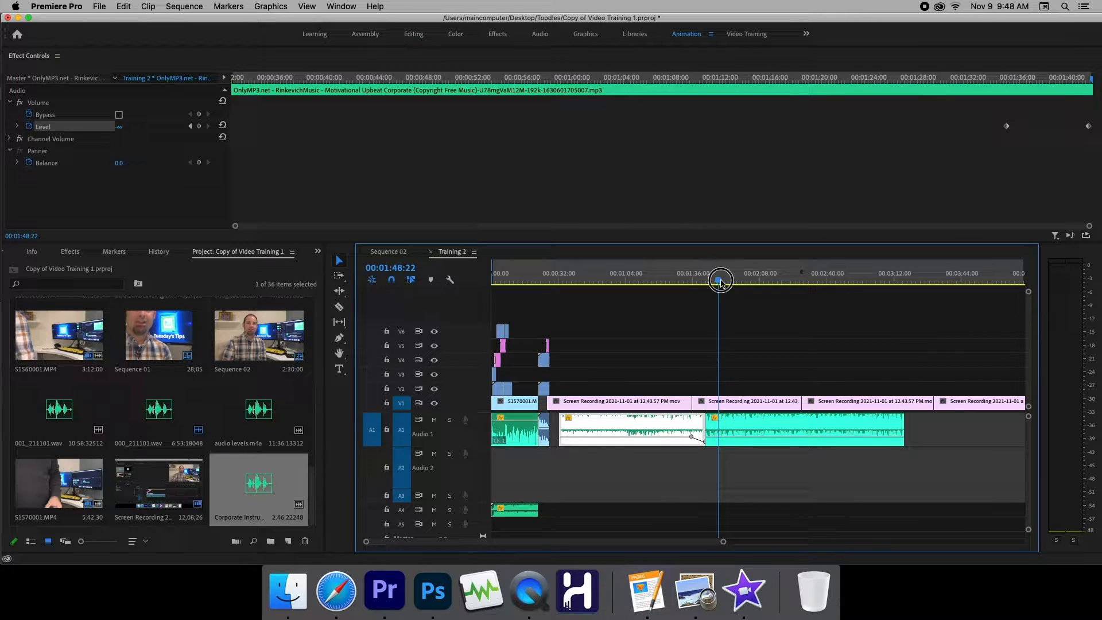
left_click(736, 422)
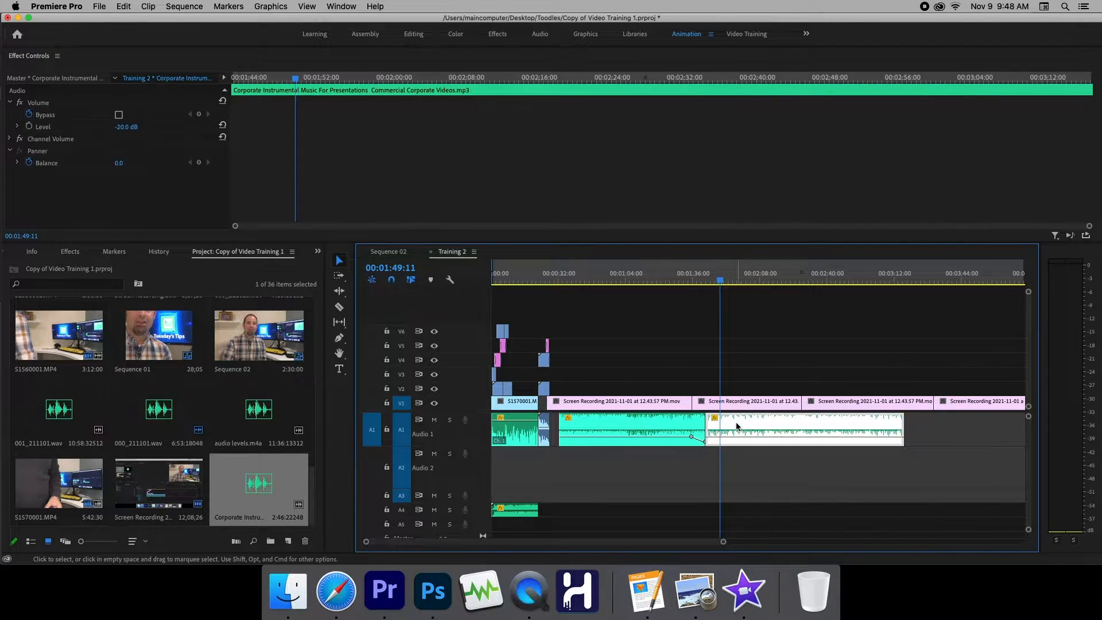
left_click(29, 127)
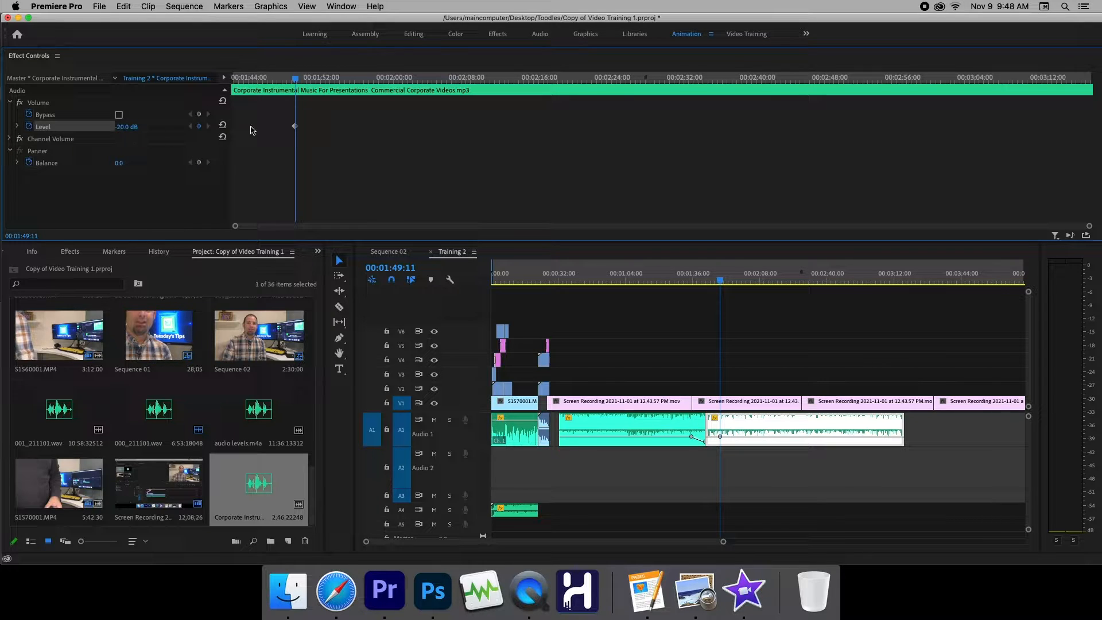
left_click_drag(295, 78, 224, 80)
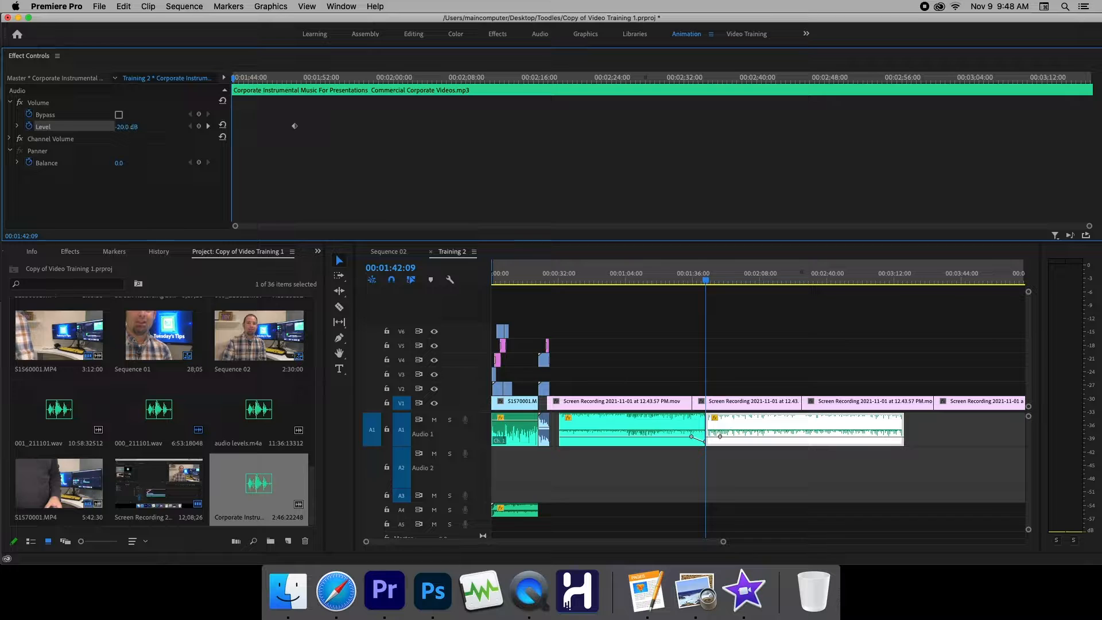
left_click_drag(132, 128, 123, 127)
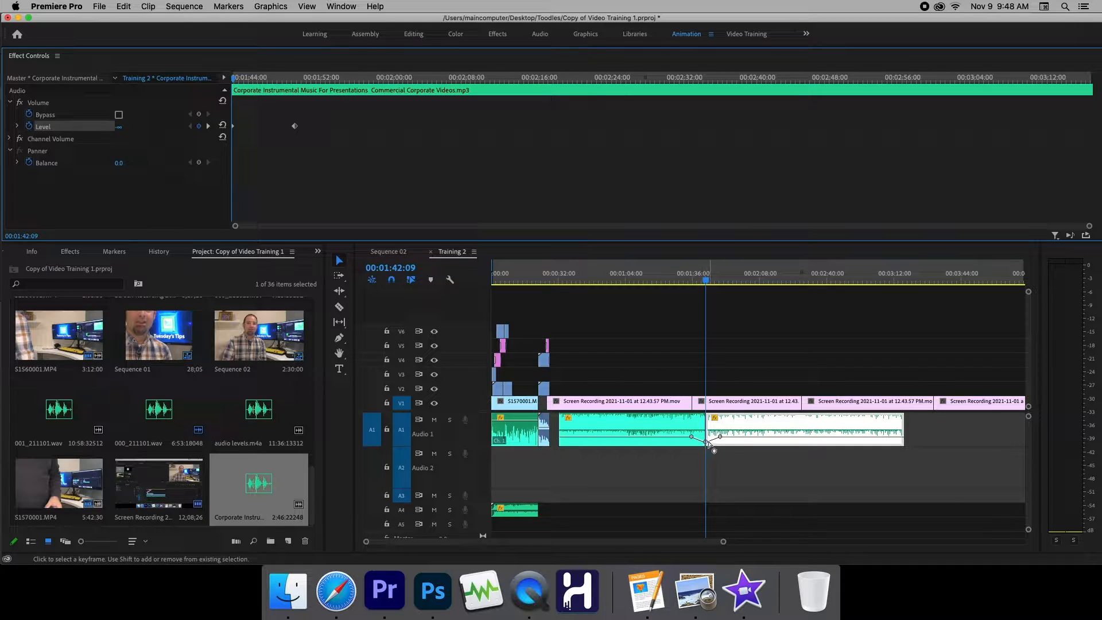
- Play the sequence from 00:01:32:30 to listen to the keyframed transition between the two music clips
left_click(688, 279)
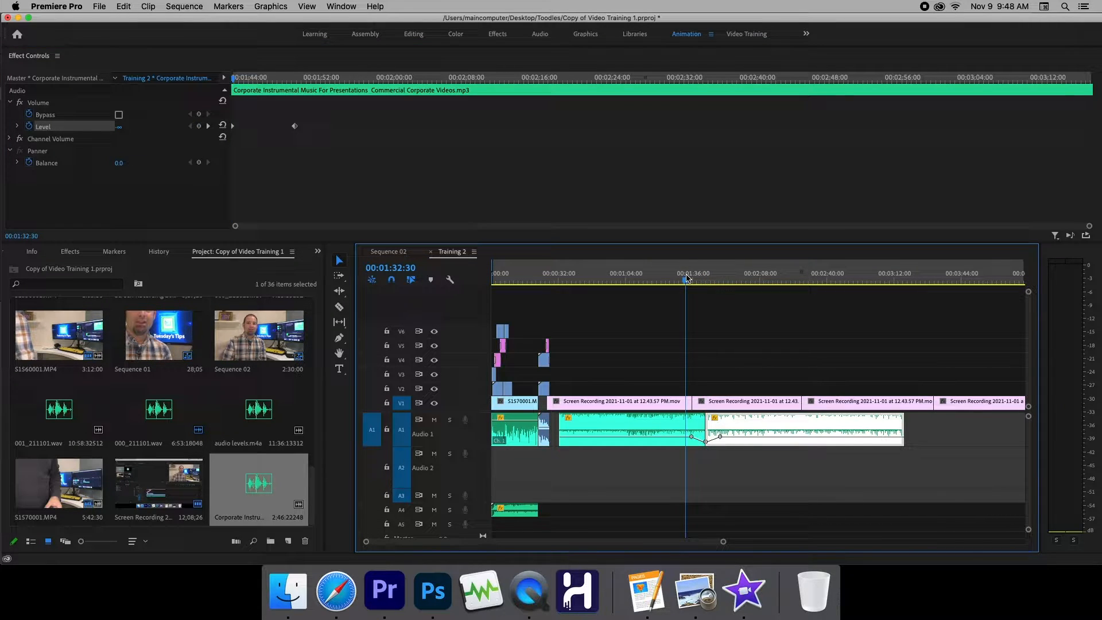
key("space")
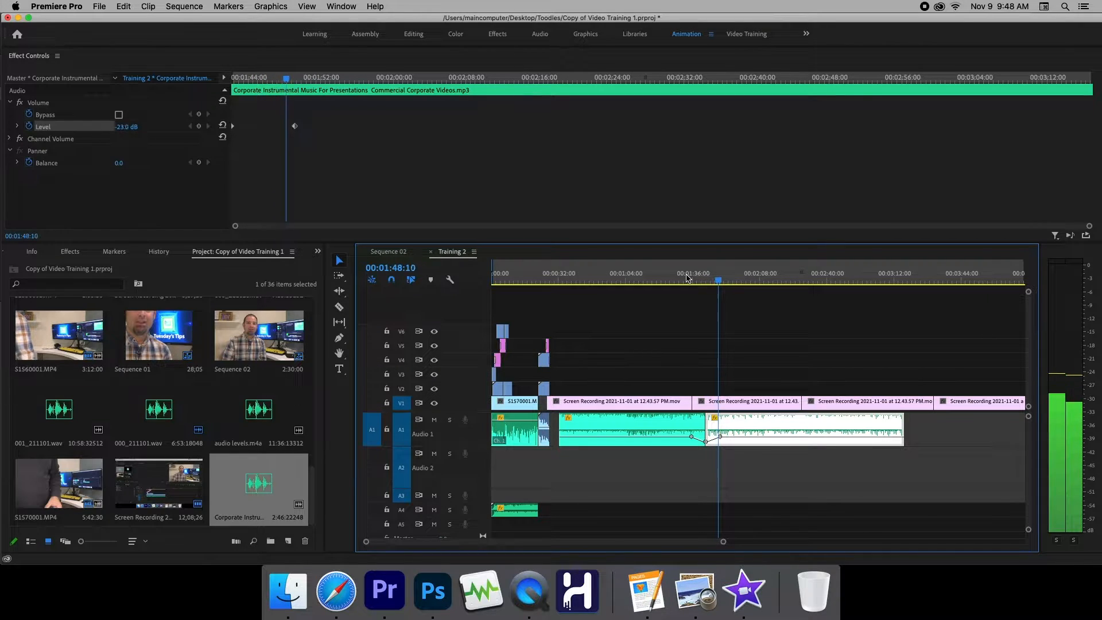
key("space")
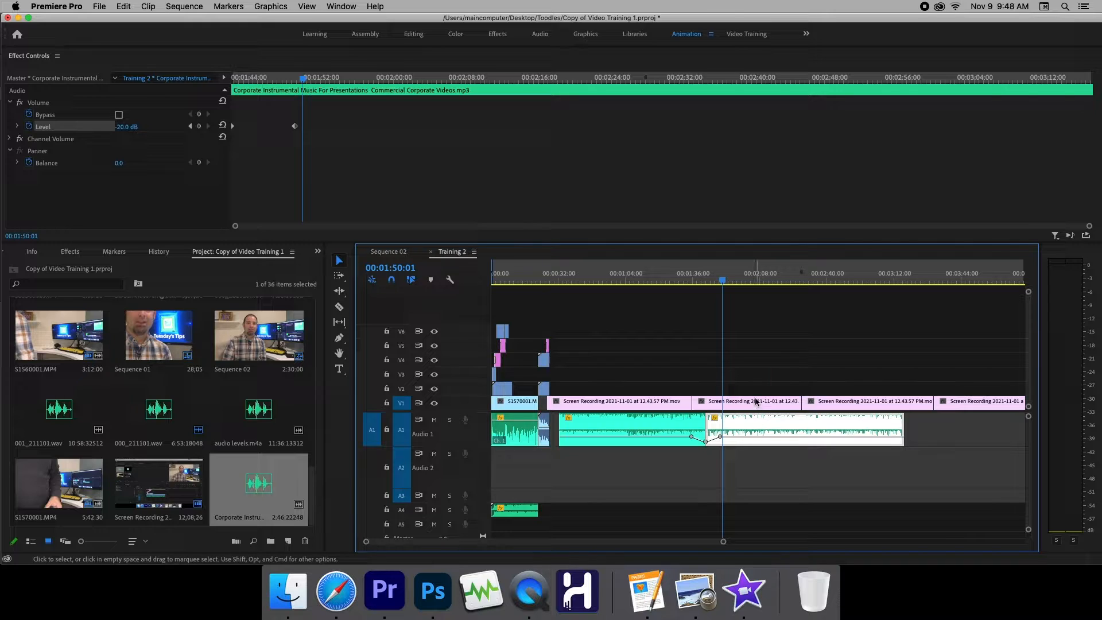
- Move the second music clip to Audio 2 so it starts at about 00:01:36 and overlaps the first clip's fade-out, and play the overlap
left_click_drag(747, 425, 746, 457)
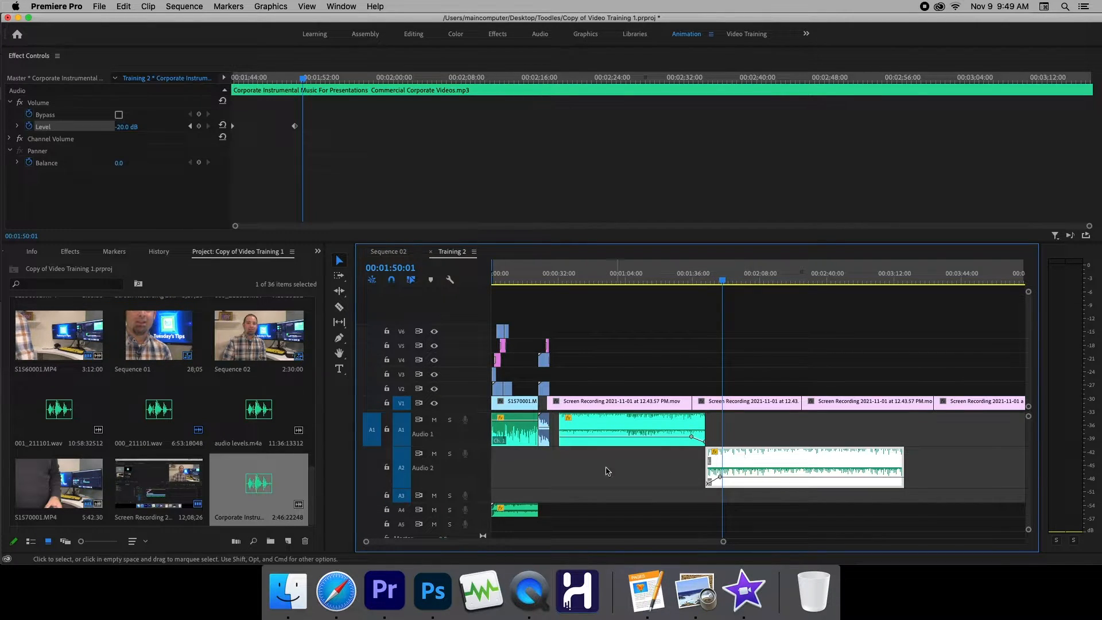
left_click_drag(763, 457, 750, 454)
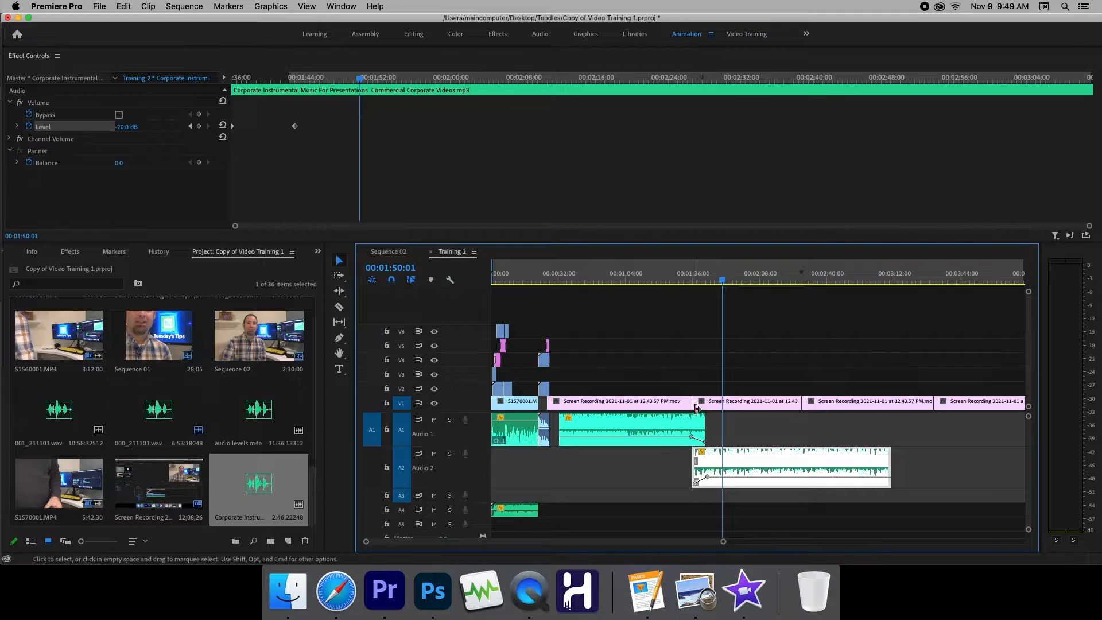
left_click(687, 282)
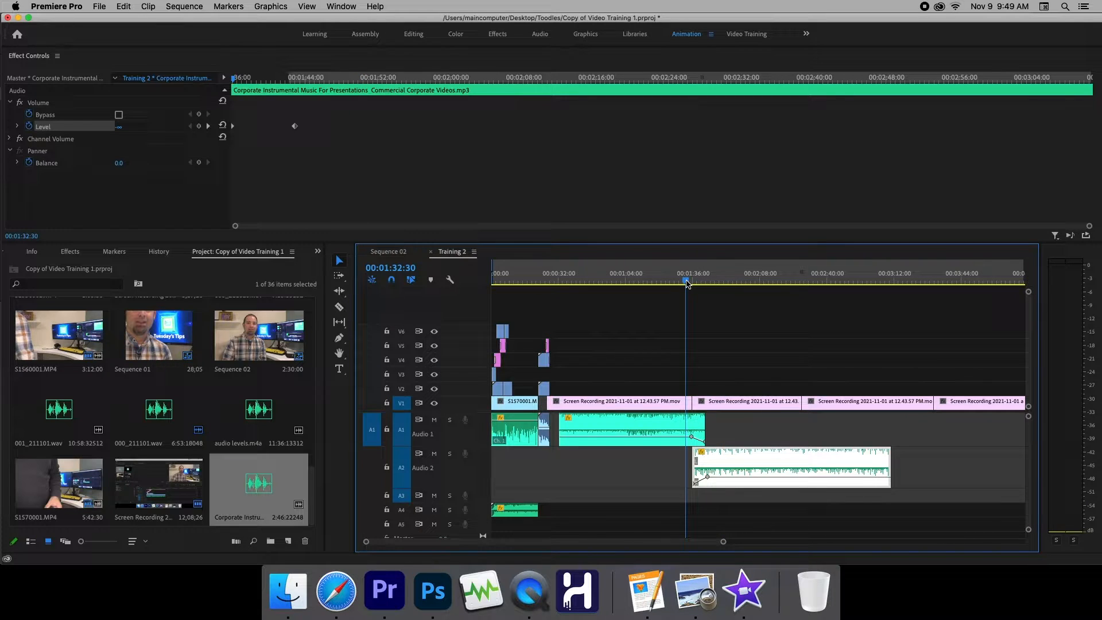
key("space")
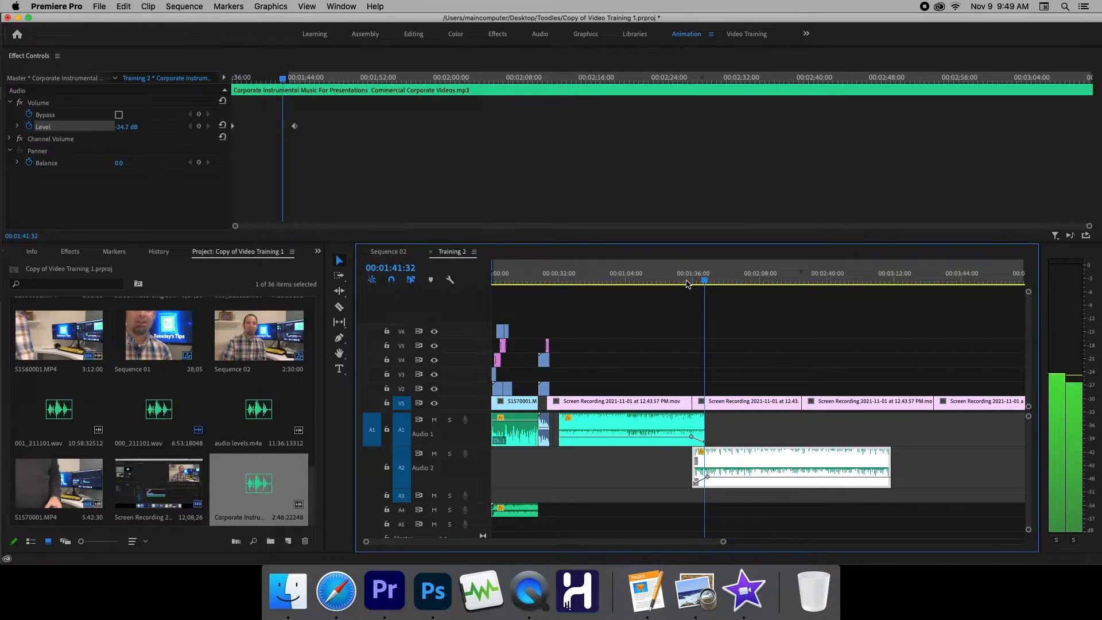
key("space")
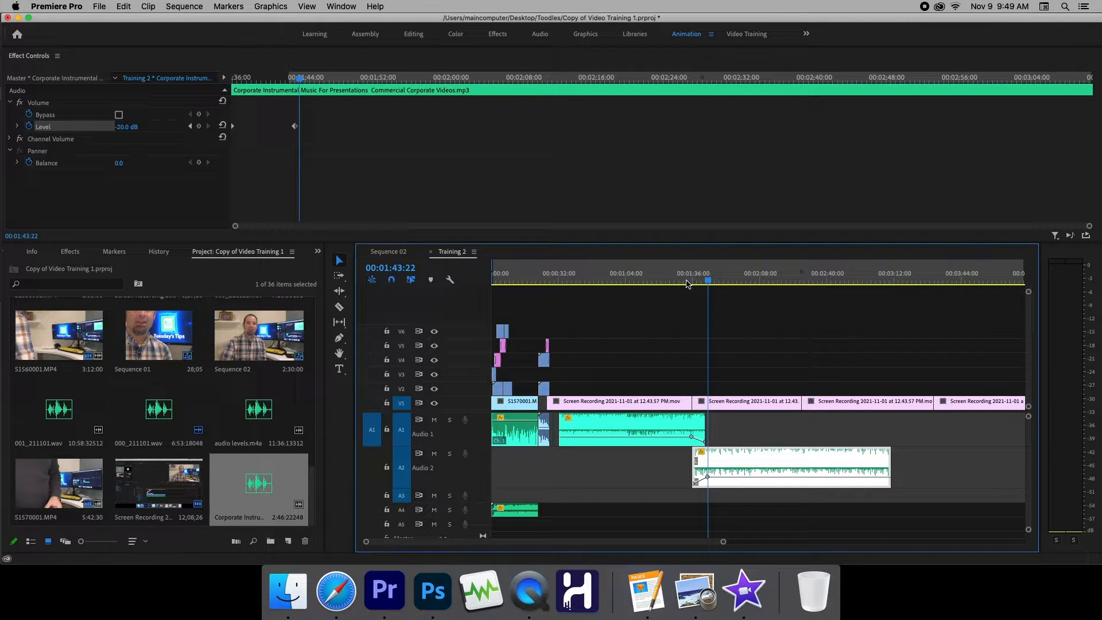
- Show the available Crossfade effects among the audio transitions
left_click(70, 252)
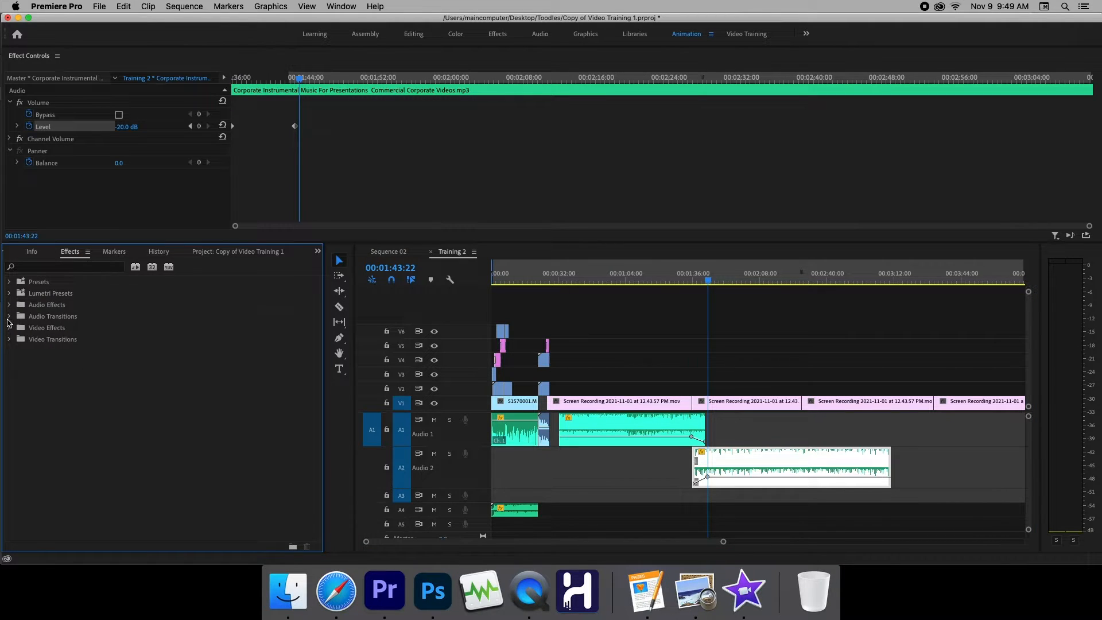
left_click(10, 317)
left_click(16, 329)
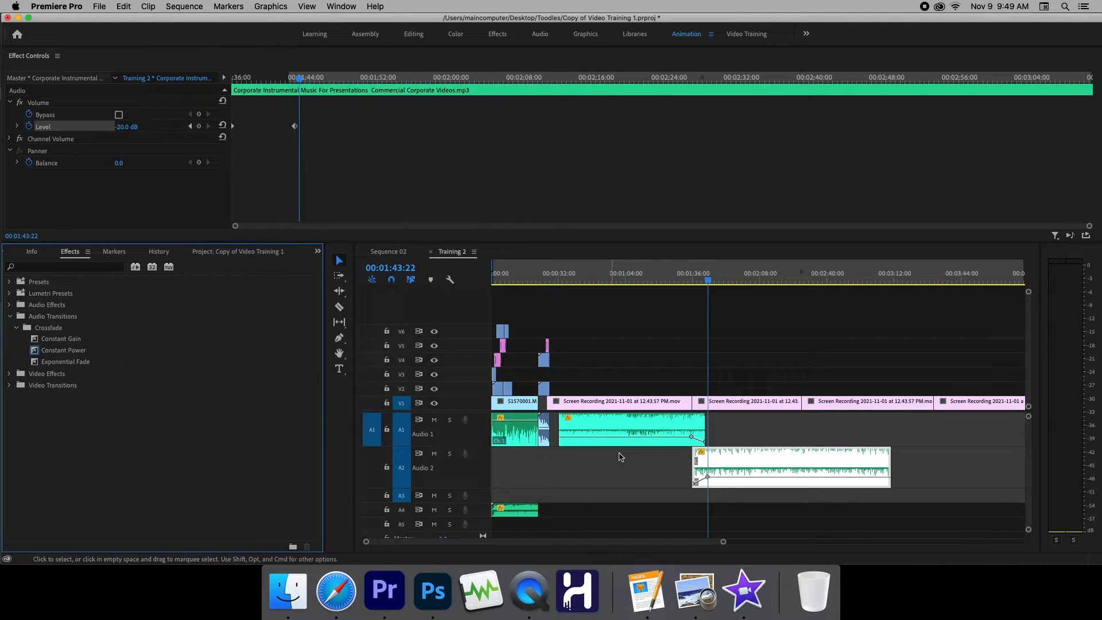
- Delete all volume Level keyframes from the first music clip on Audio 1
left_click(695, 425)
left_click(1003, 79)
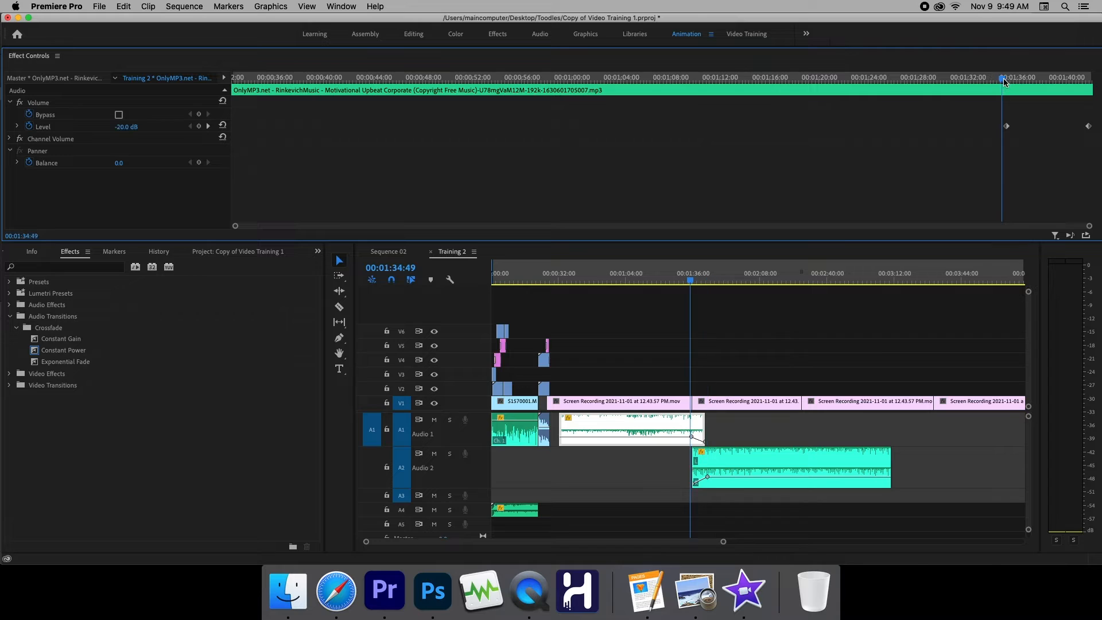
left_click(29, 127)
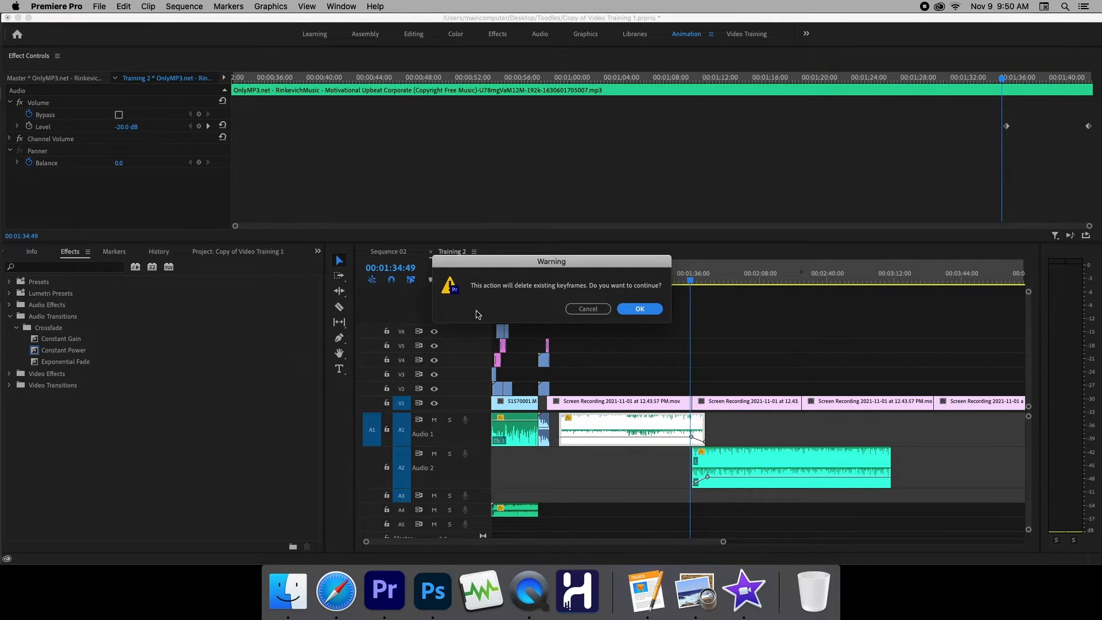
left_click(641, 311)
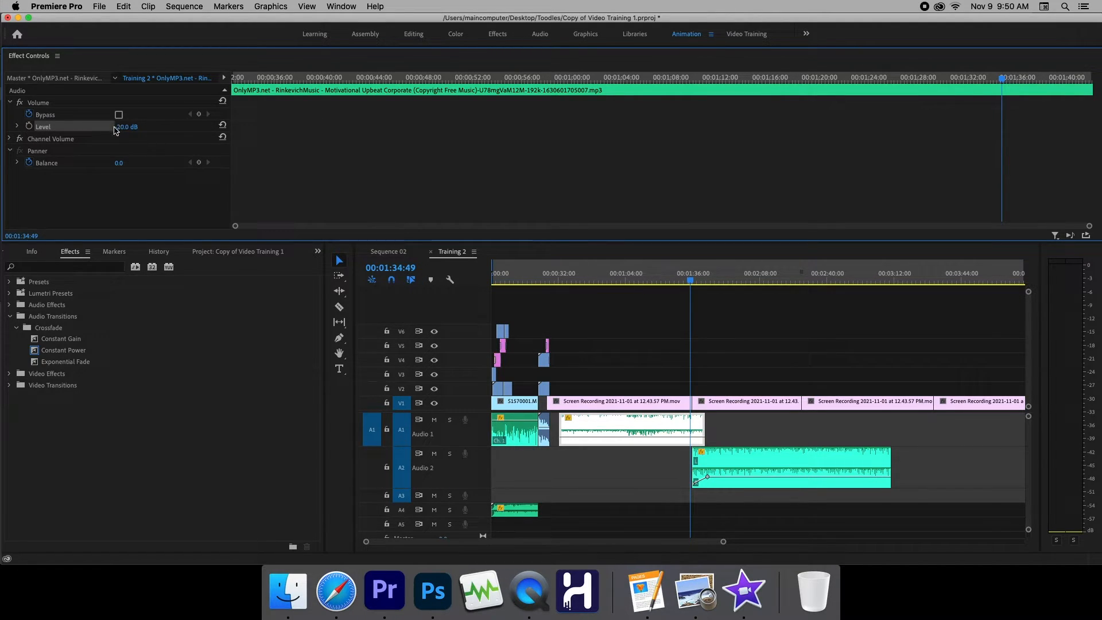
- Delete the second music clip's volume Level keyframes and move the clip back to Audio 1, directly after the first clip
left_click(724, 457)
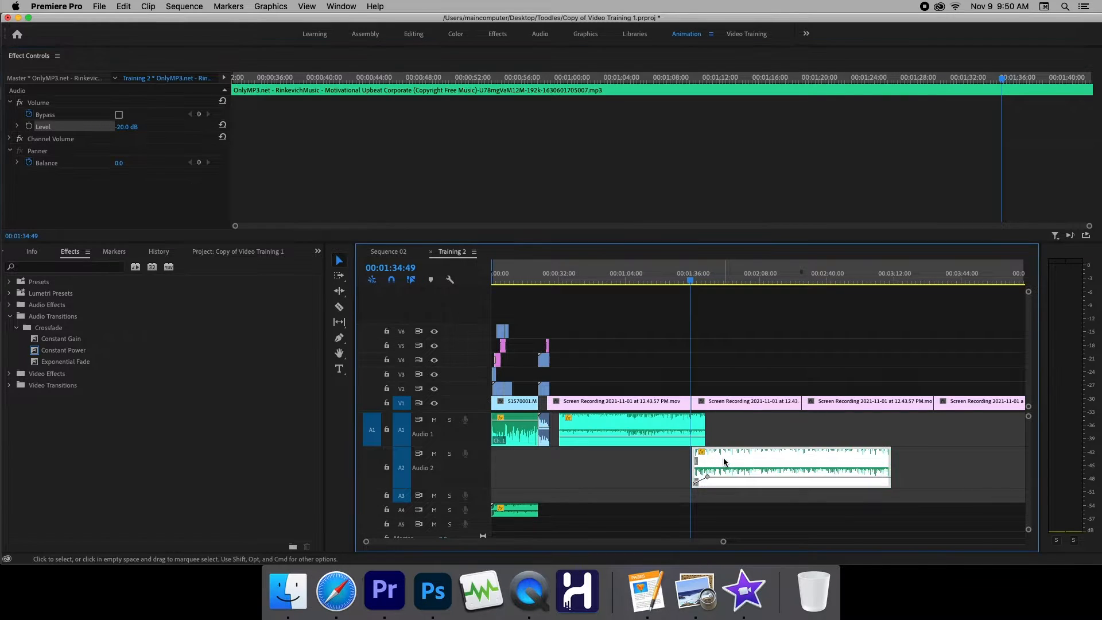
left_click(308, 80)
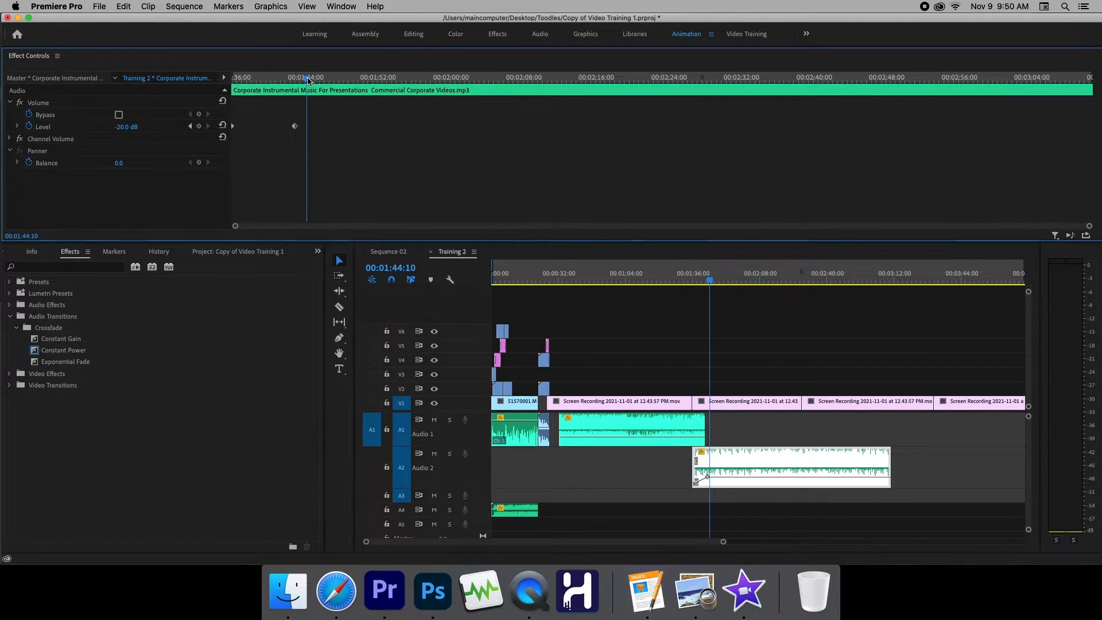
left_click_drag(242, 80, 234, 79)
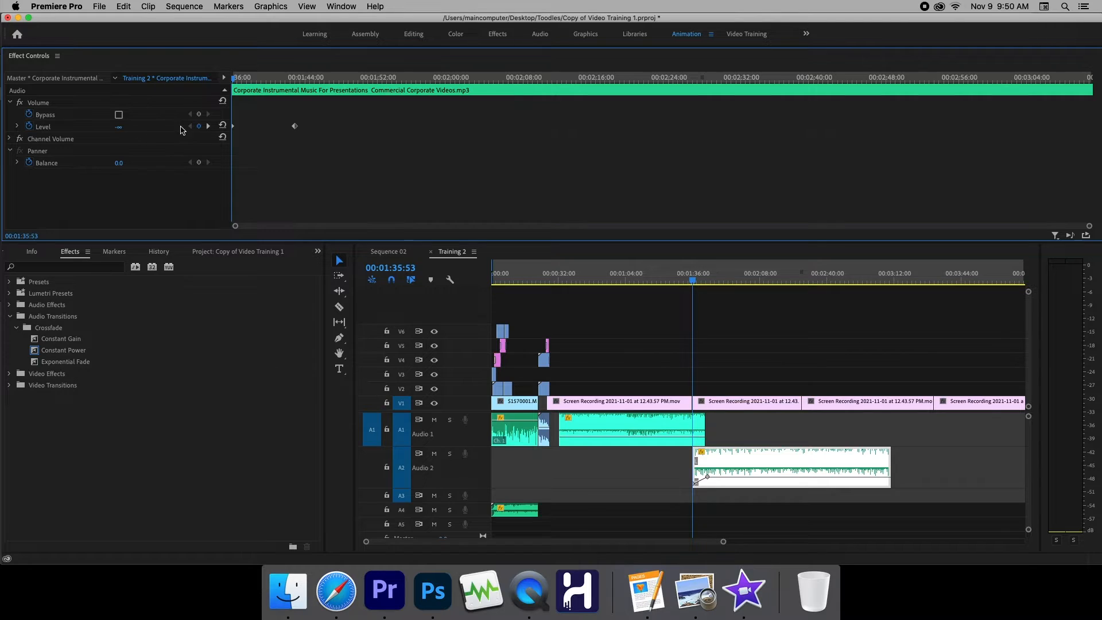
left_click(308, 78)
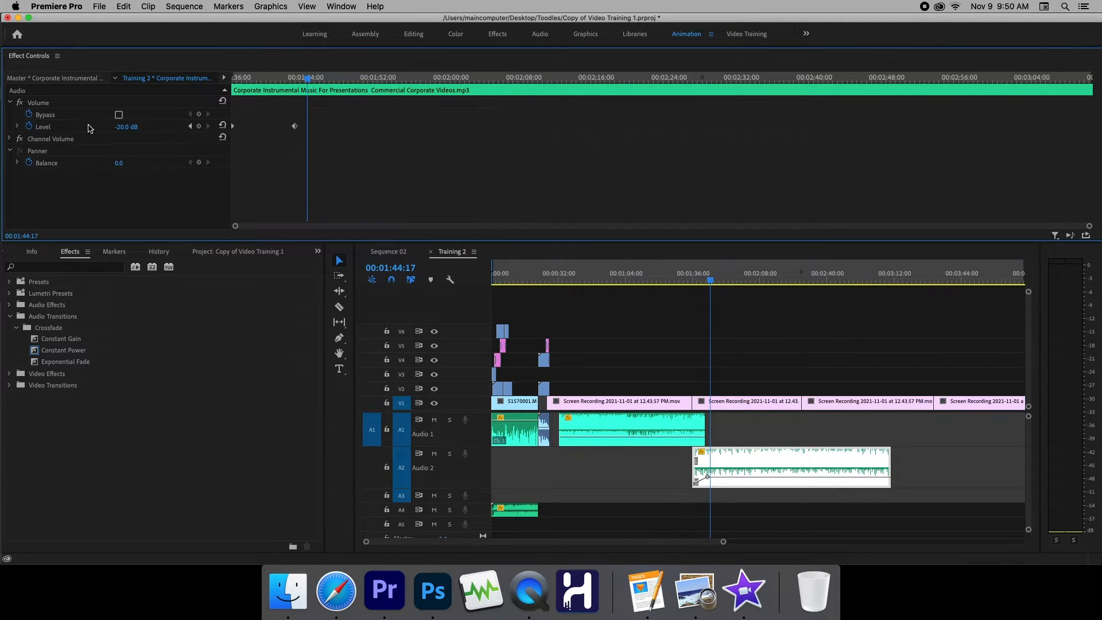
left_click(30, 129)
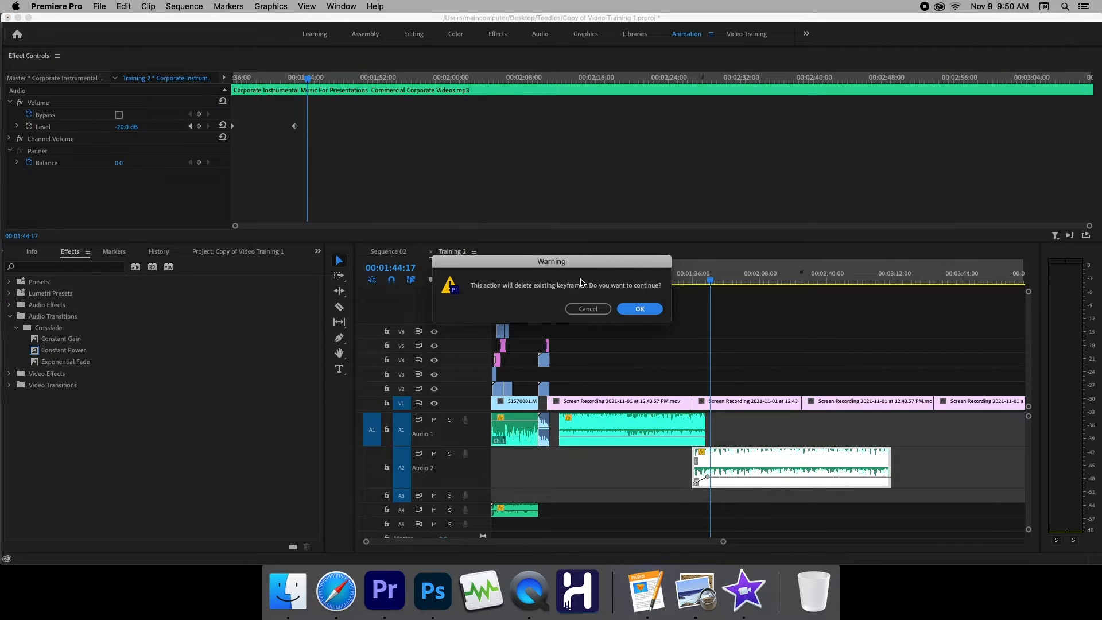
left_click(648, 313)
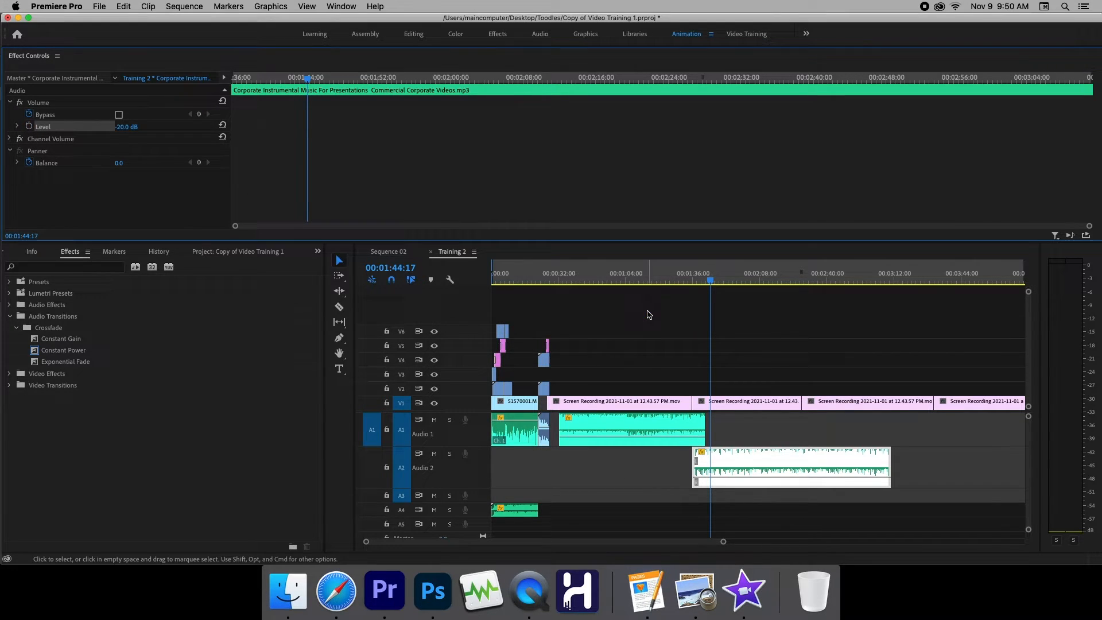
left_click(715, 457)
left_click_drag(715, 457, 732, 419)
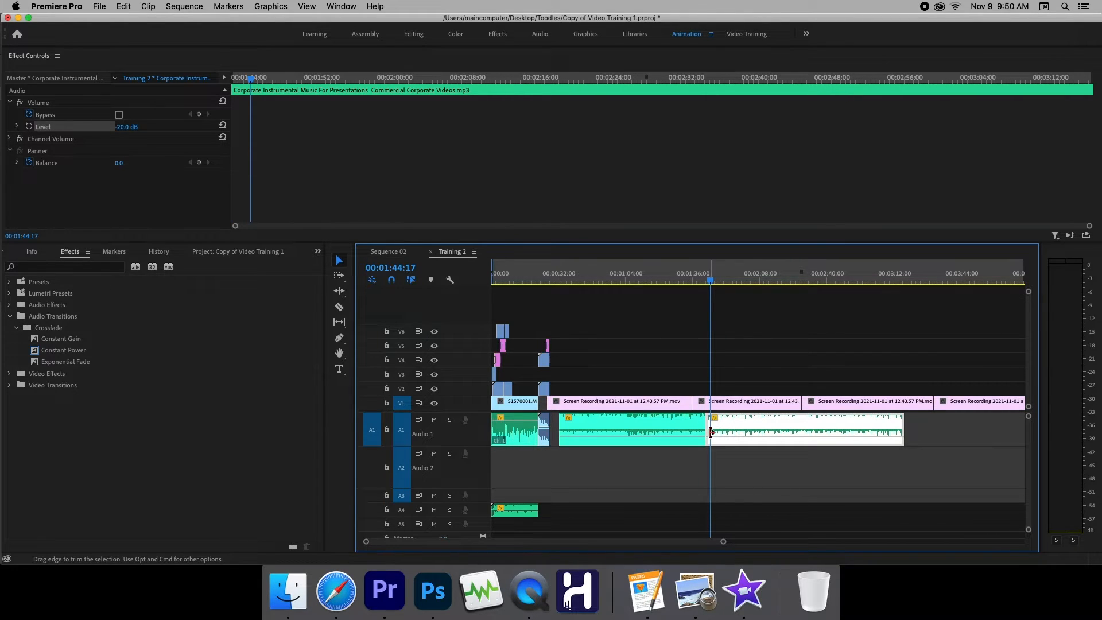
- Apply a Constant Power crossfade at the cut between the two music clips on Audio 1 and play the transition
left_click_drag(723, 543, 646, 530)
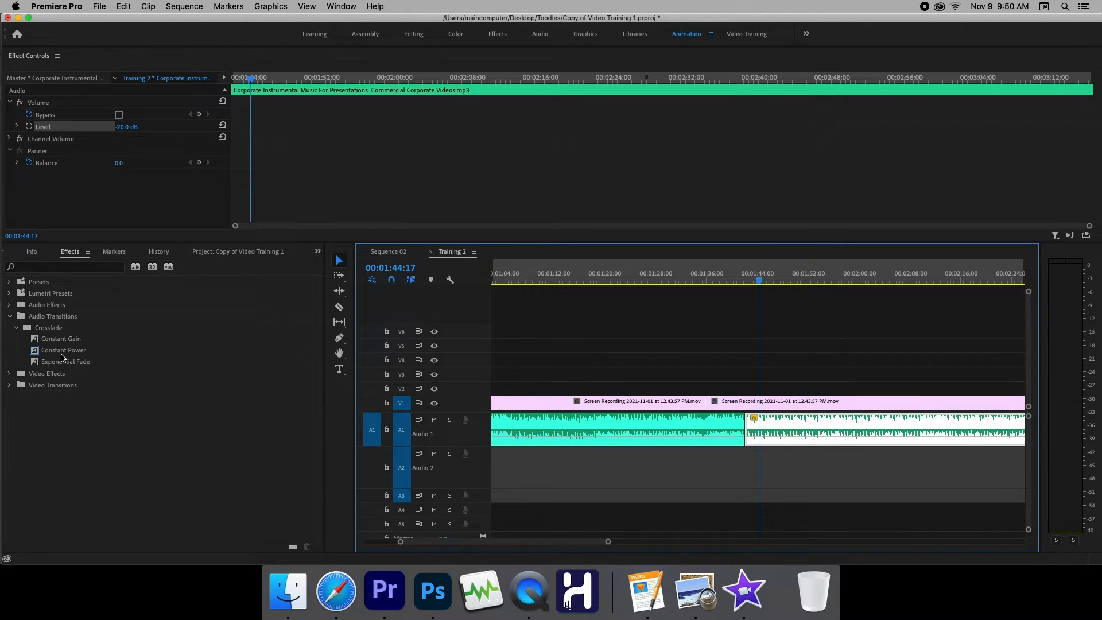
mouse_move(62, 356)
left_mouse_down()
mouse_move(618, 388)
mouse_move(743, 421)
left_mouse_up()
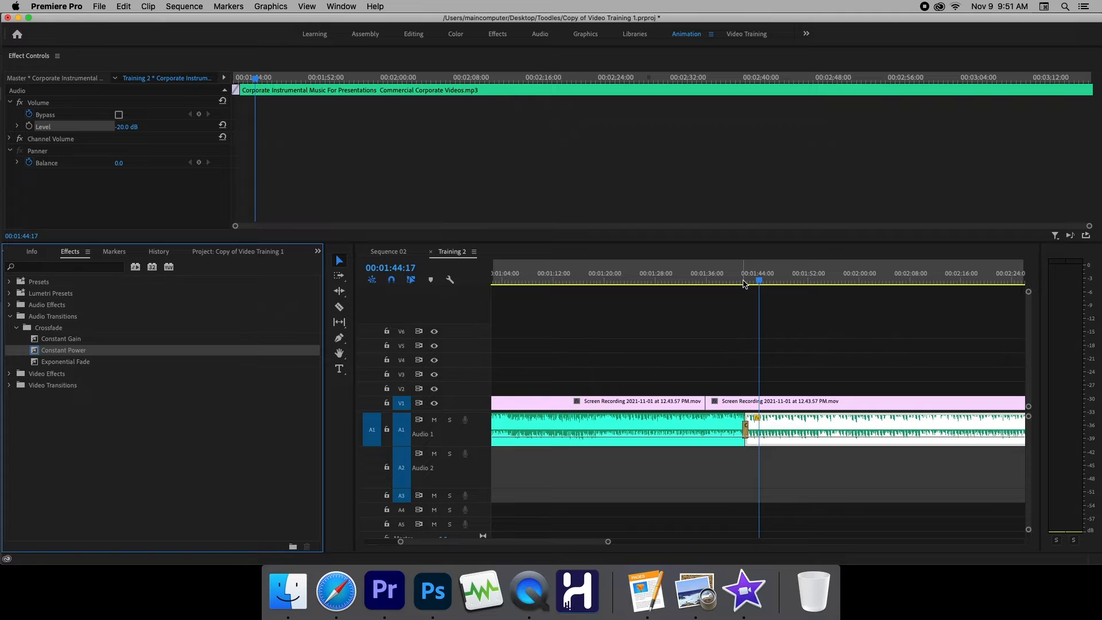
left_click(741, 284)
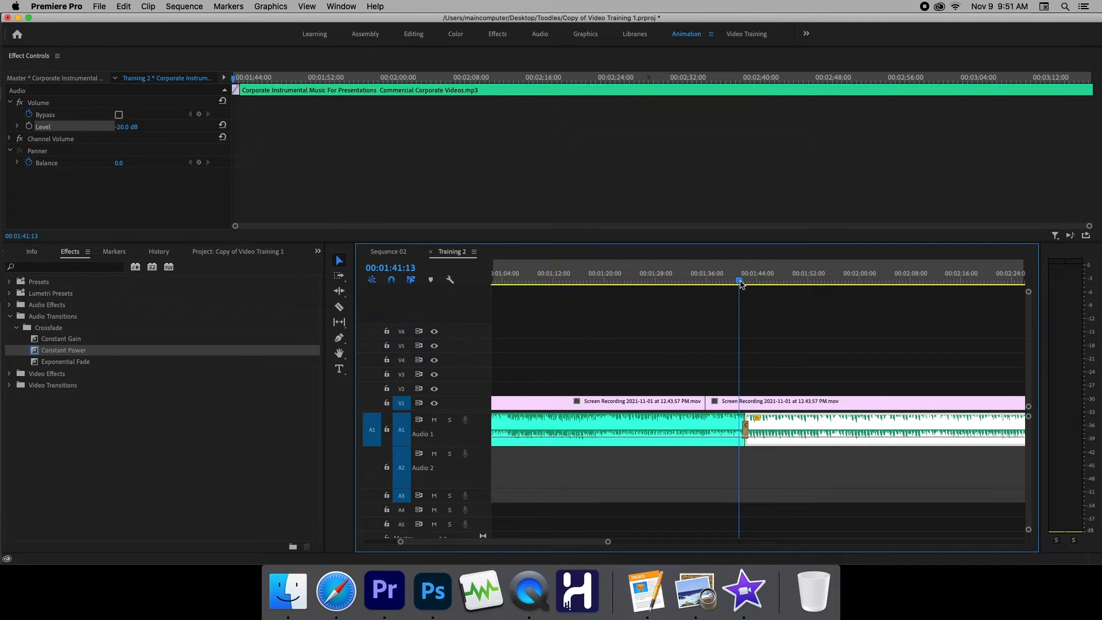
key("space")
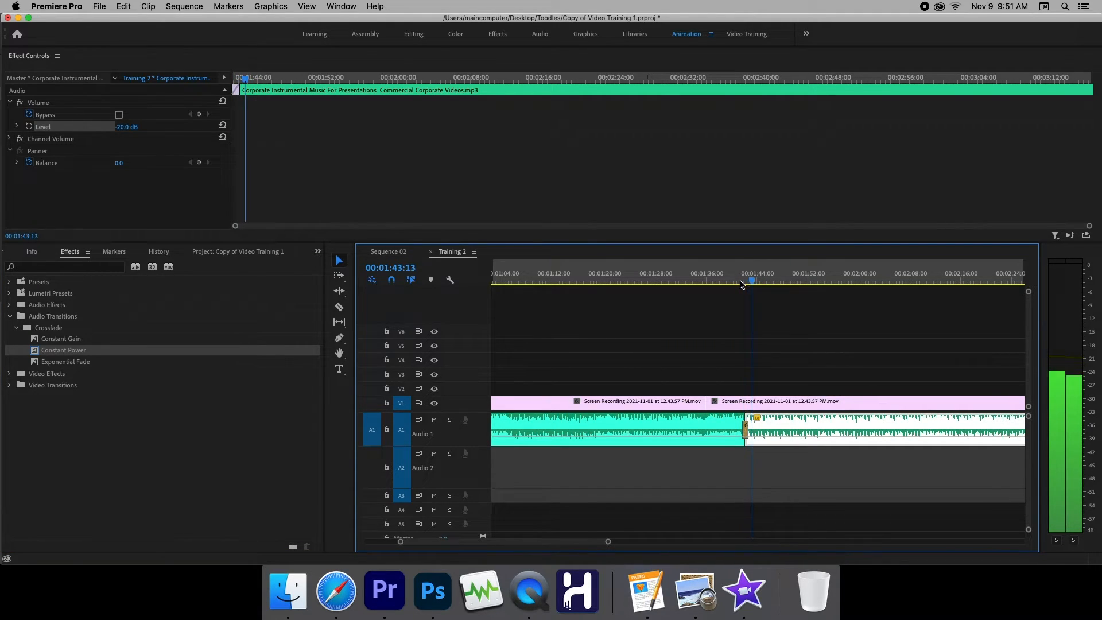
- Lengthen the Constant Power crossfade between the two music clips to a duration of 00:00:03:00 and play through the transition
key("space")
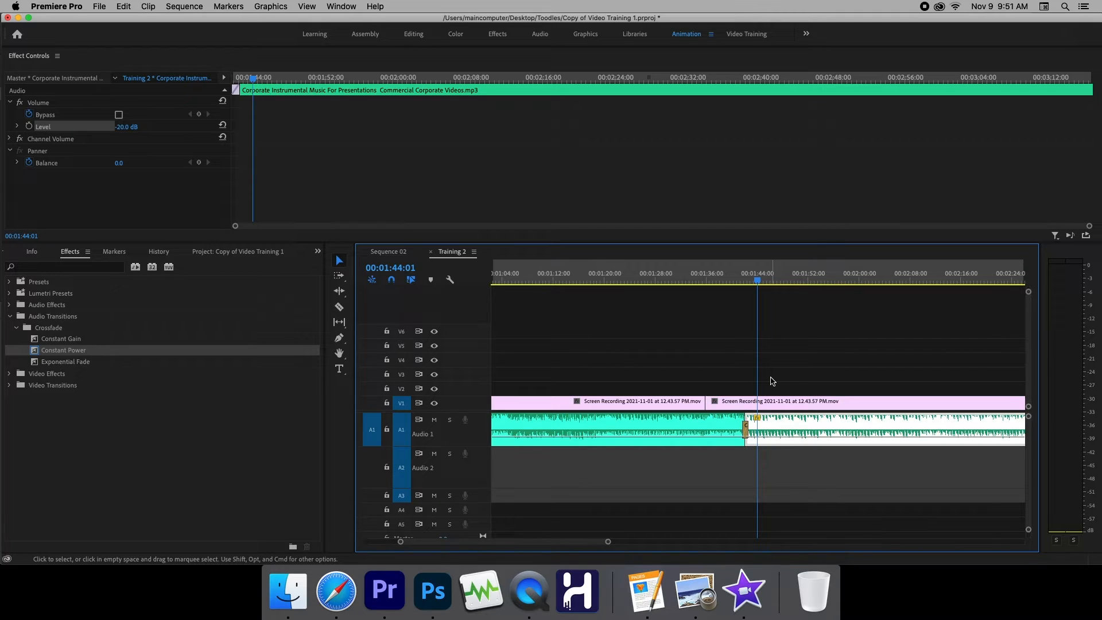
left_click(746, 429)
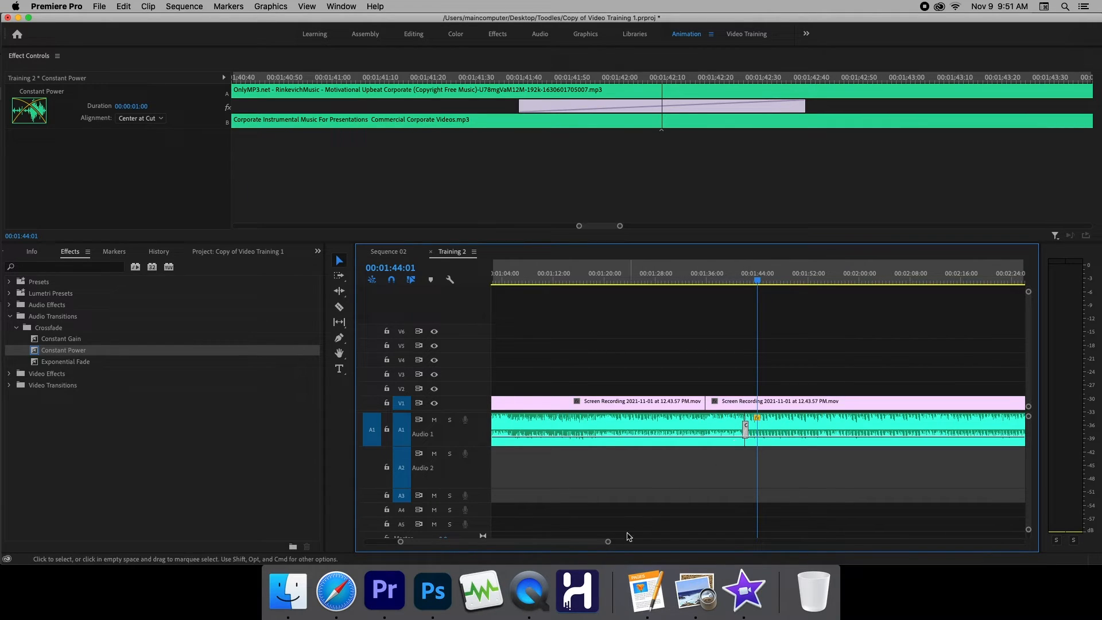
left_click_drag(607, 544, 551, 538)
left_click(718, 432)
left_click_drag(718, 432, 746, 432)
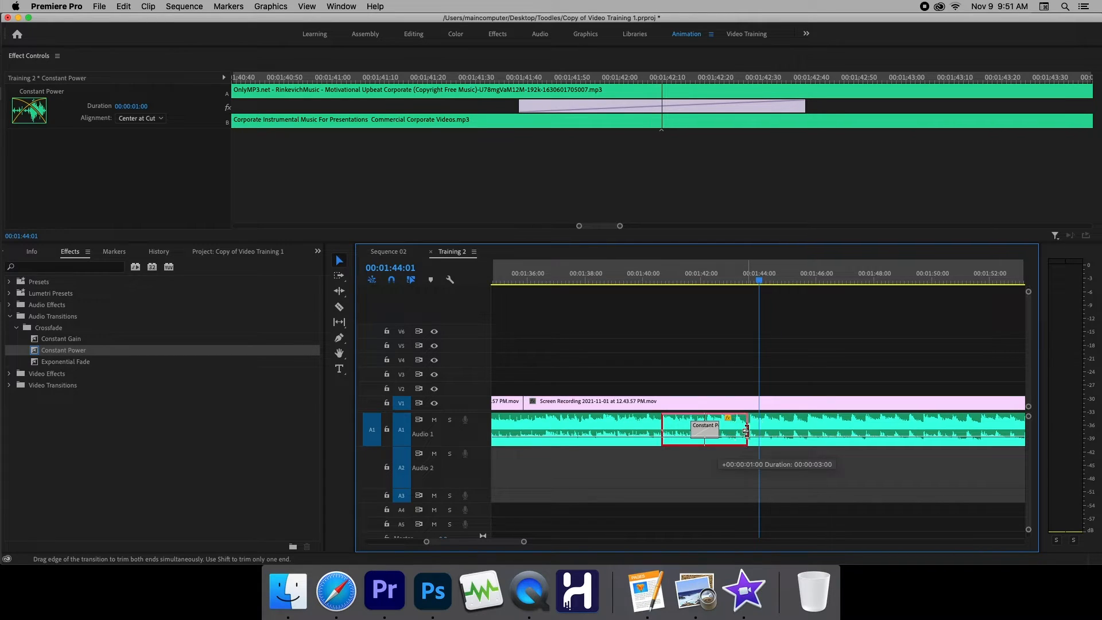
left_click(641, 278)
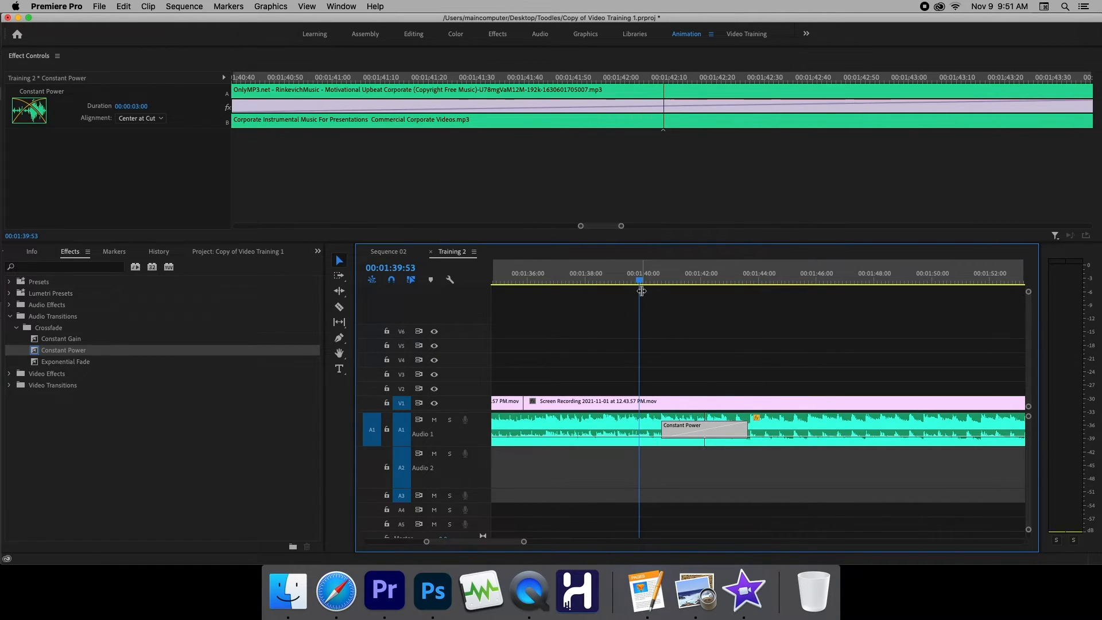
key("space")
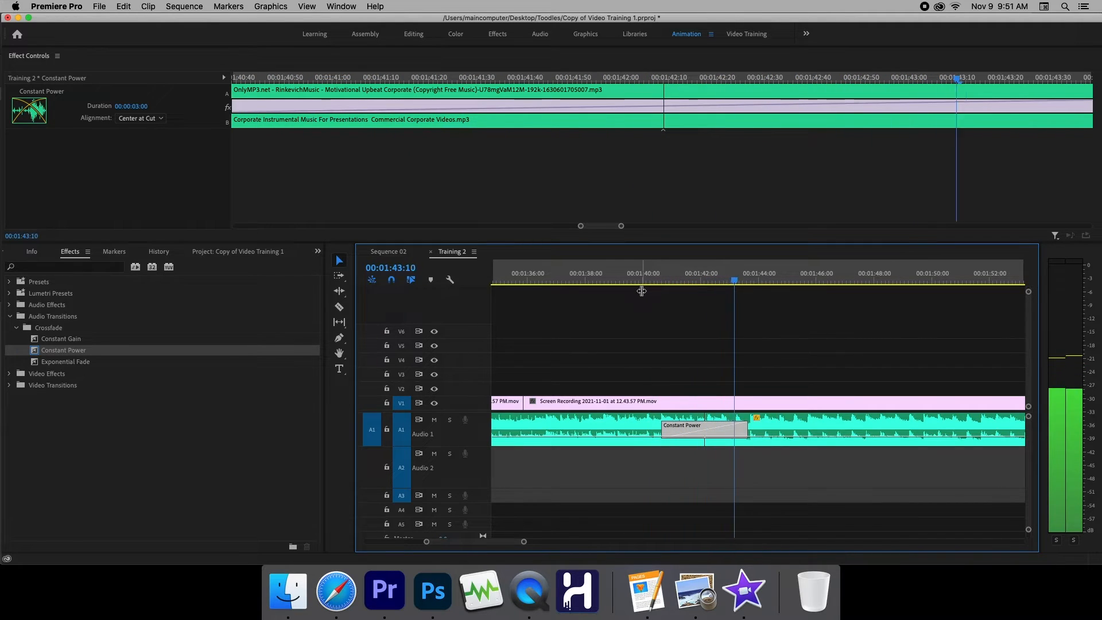
key("space")
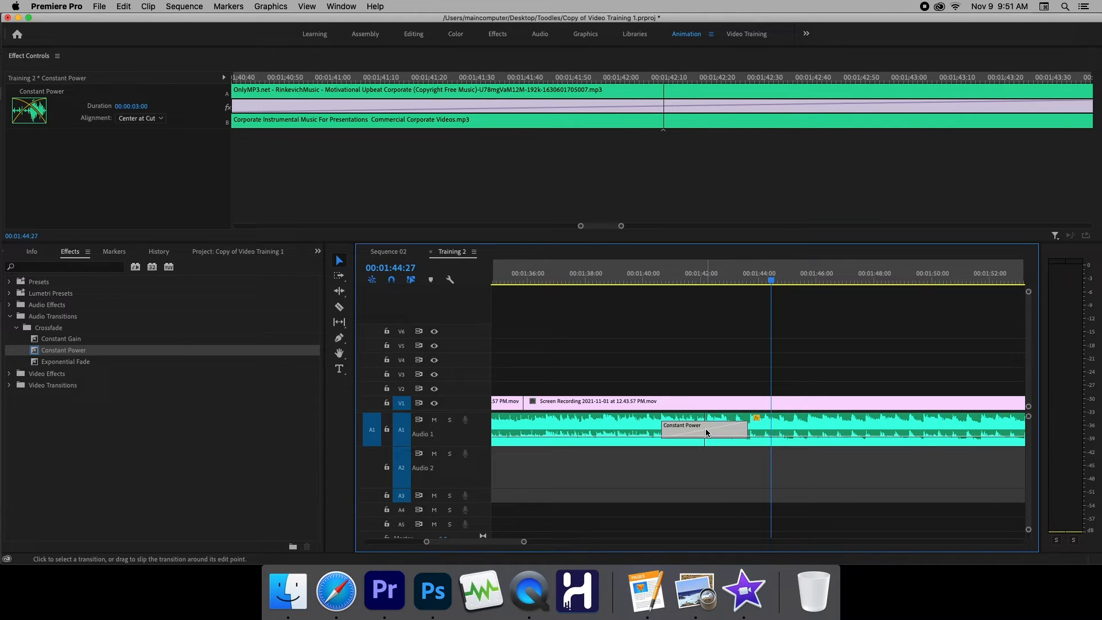
- Replace the Constant Power crossfade between the music clips with an Exponential Fade lasting 00:00:03:00 and play through the transition
left_click(696, 492)
left_click(699, 429)
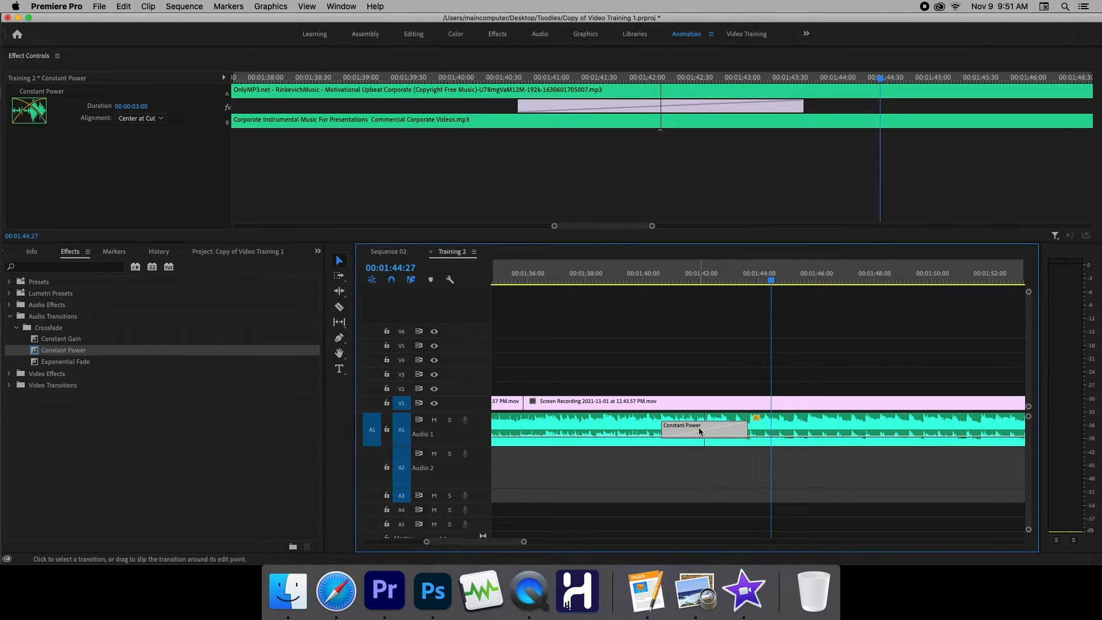
key("Delete")
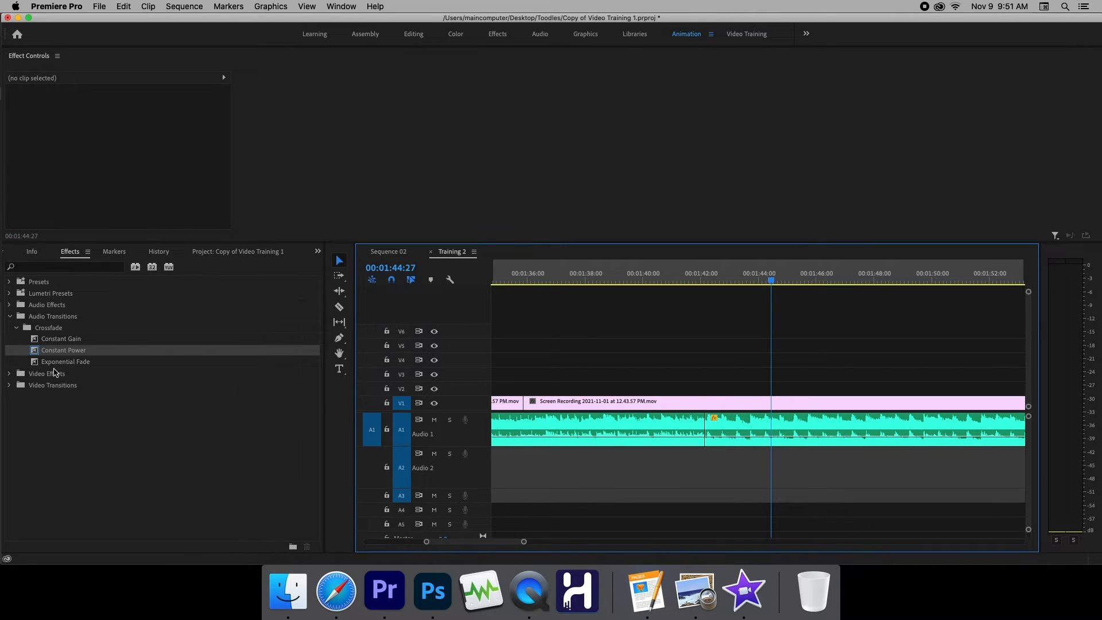
left_click_drag(59, 363, 746, 431)
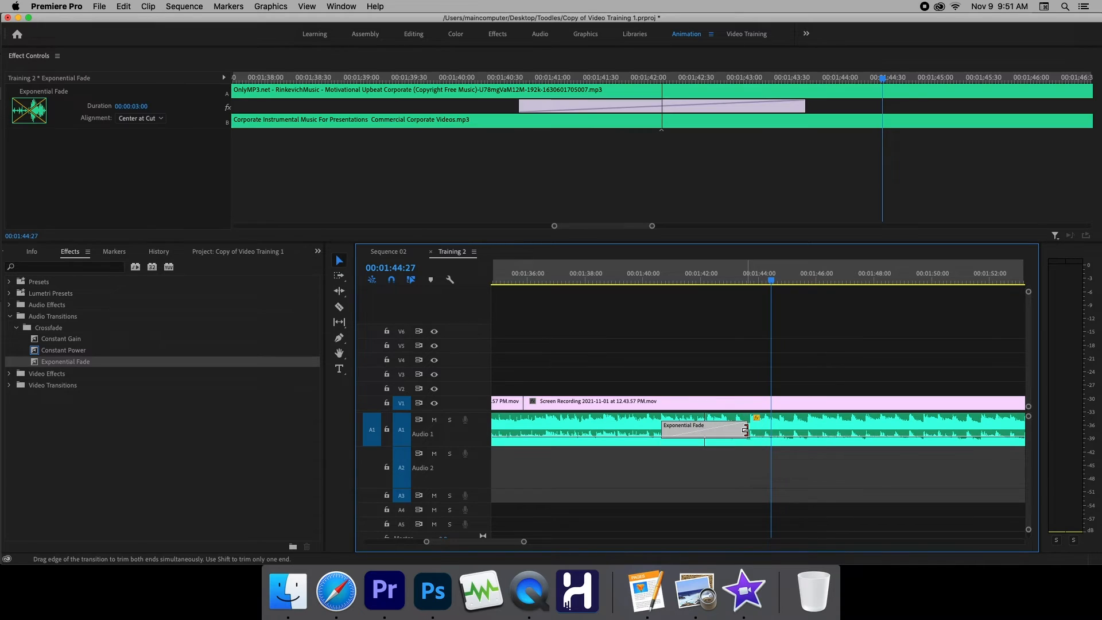
left_click(643, 281)
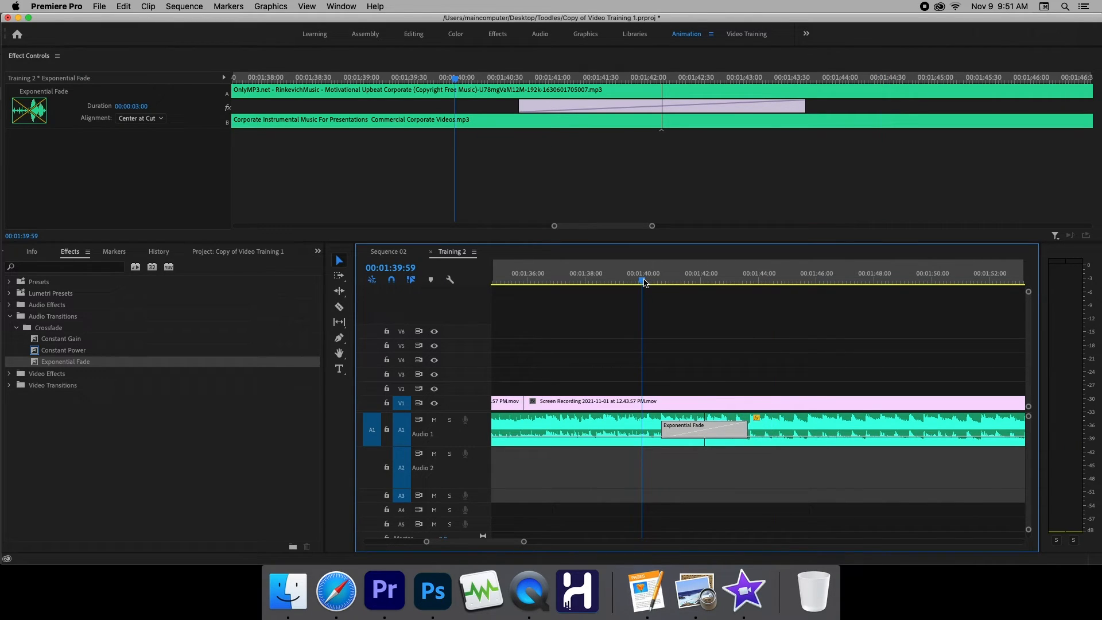
key("space")
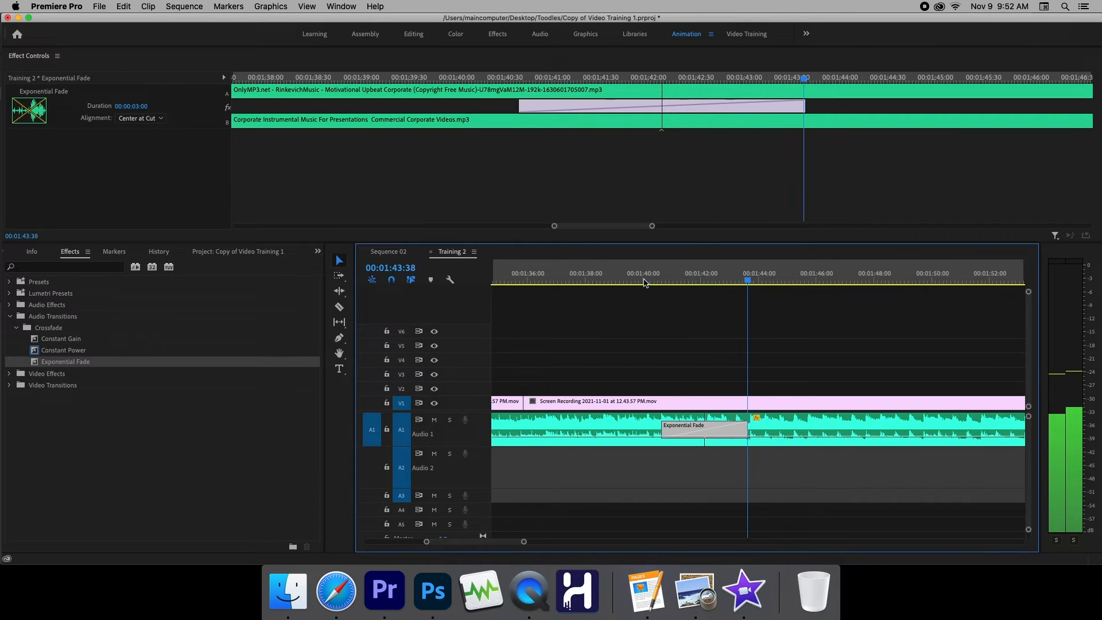
key("space")
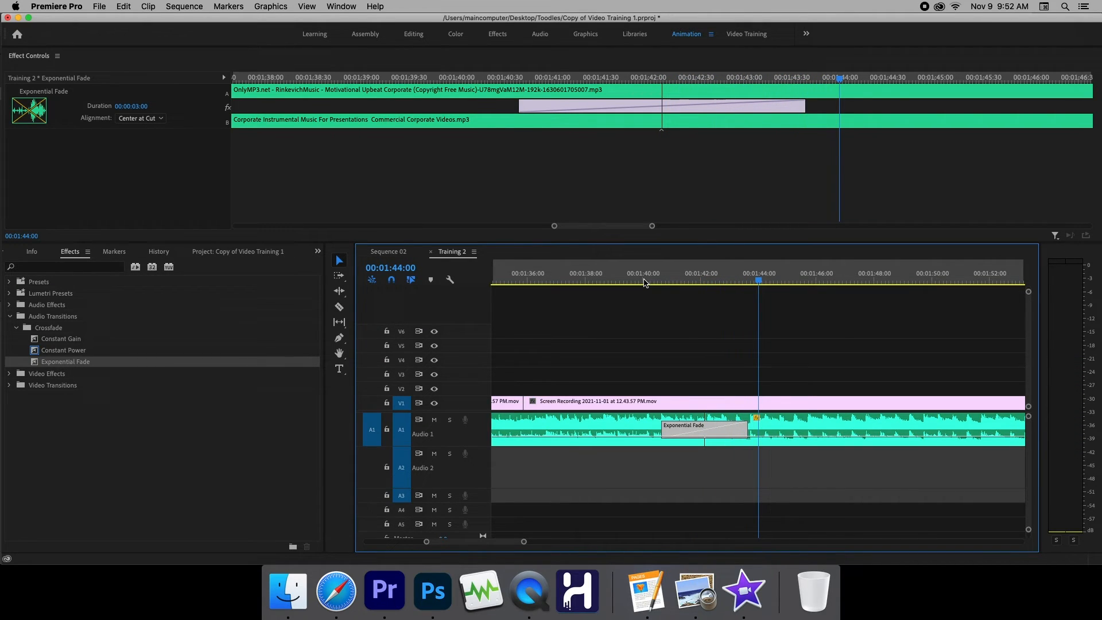